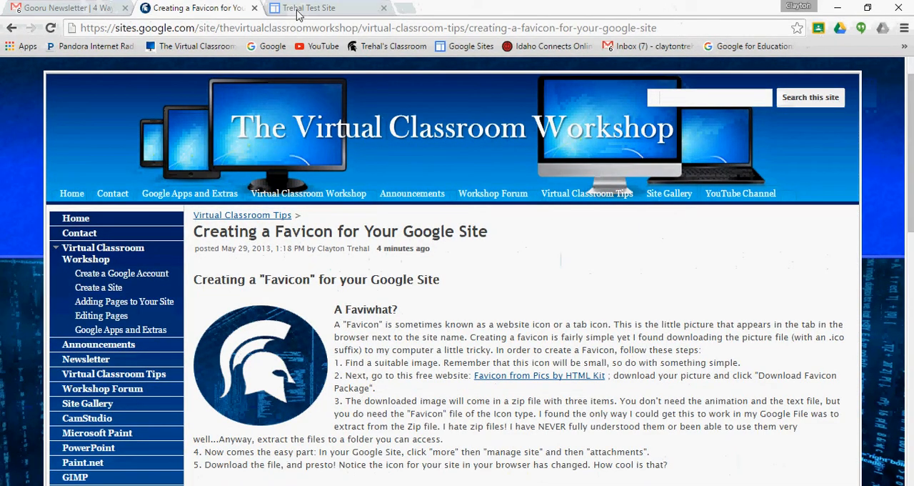
View the test site's home page and its tab icon, and return to the favicon article
left_click(298, 14)
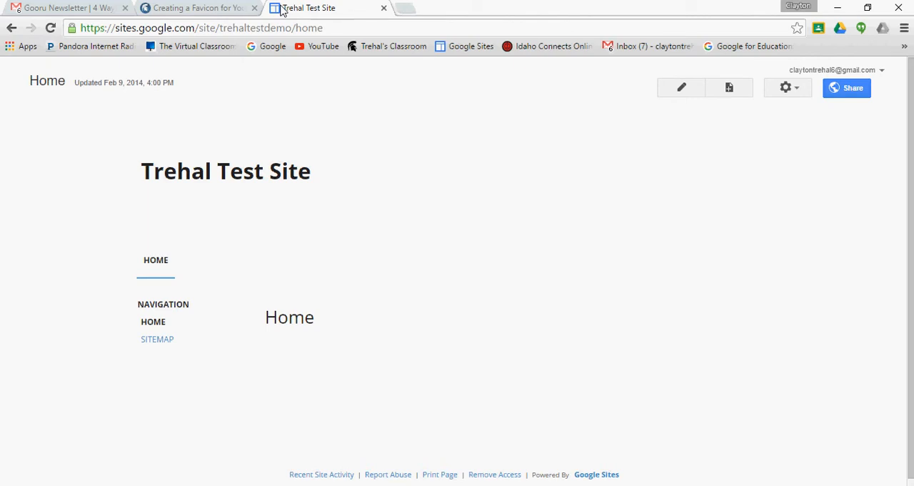
left_click(202, 13)
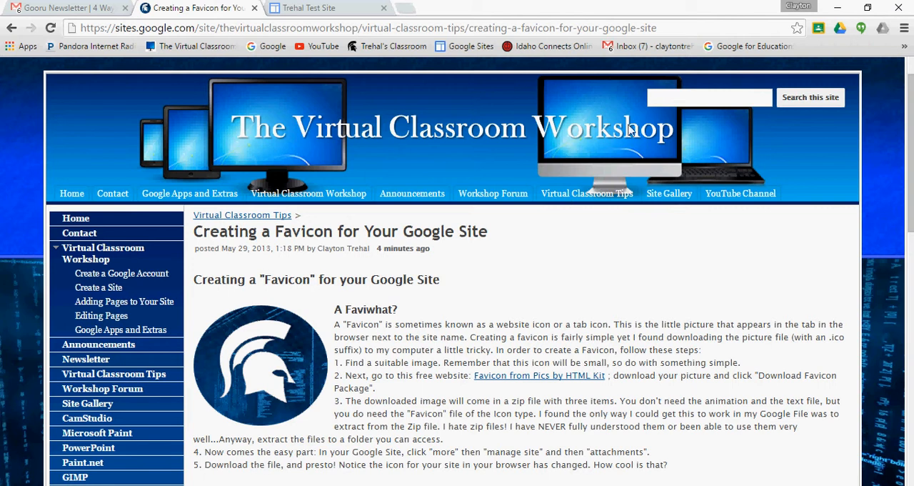
Search the Virtual Classroom Workshop site for "favicon" and open the article "Creating a Favicon for Your Google Site"
left_click(656, 102)
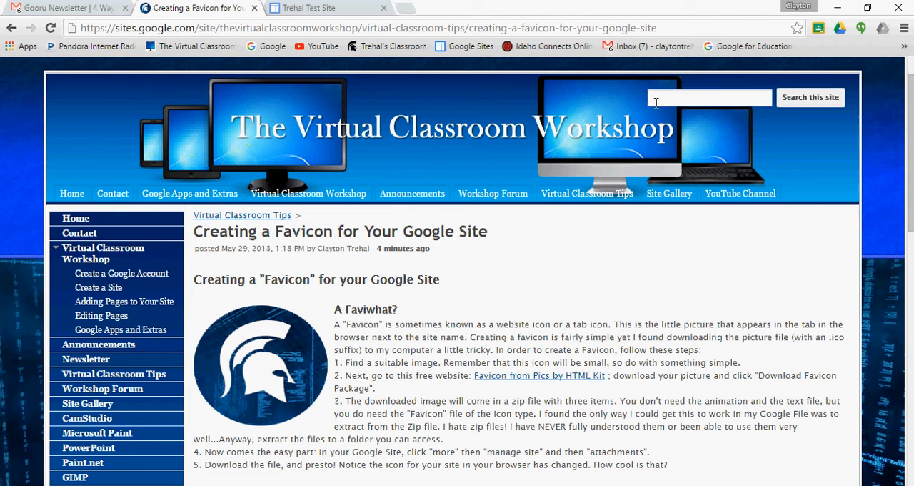
type("favicon")
key("Return")
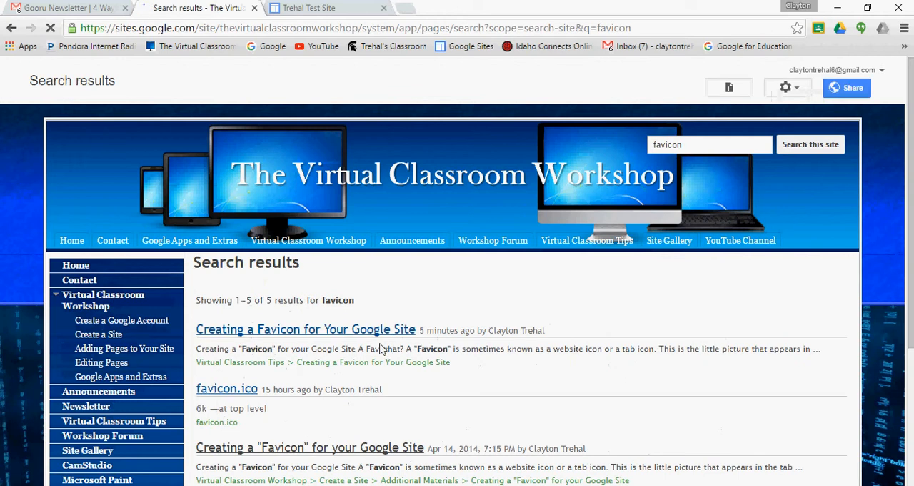
left_click(352, 330)
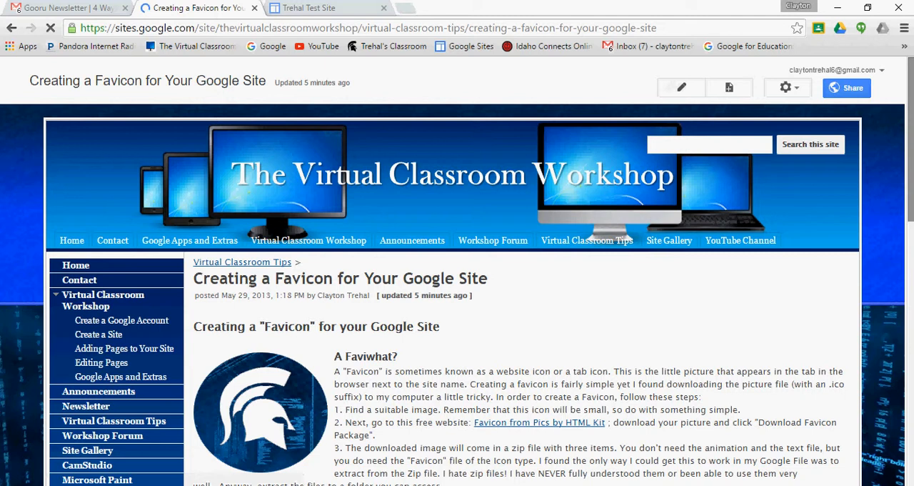
scroll(591, 308, "down", 1)
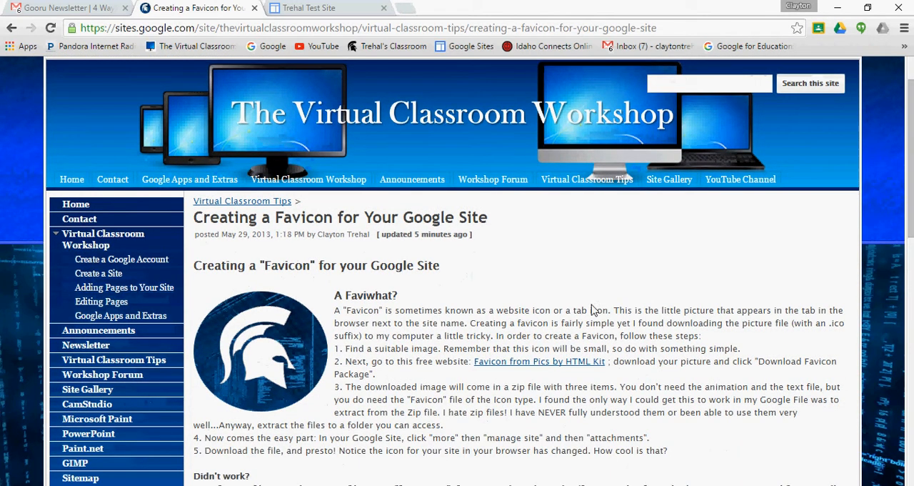
Open the article's linked site, Favicon from Pics by HTML Kit, and start a new icon
left_click(534, 362)
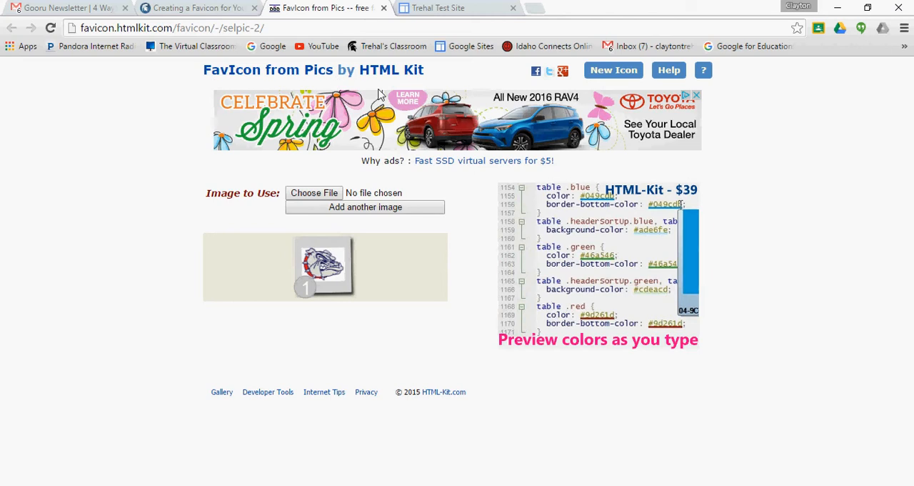
left_click(604, 81)
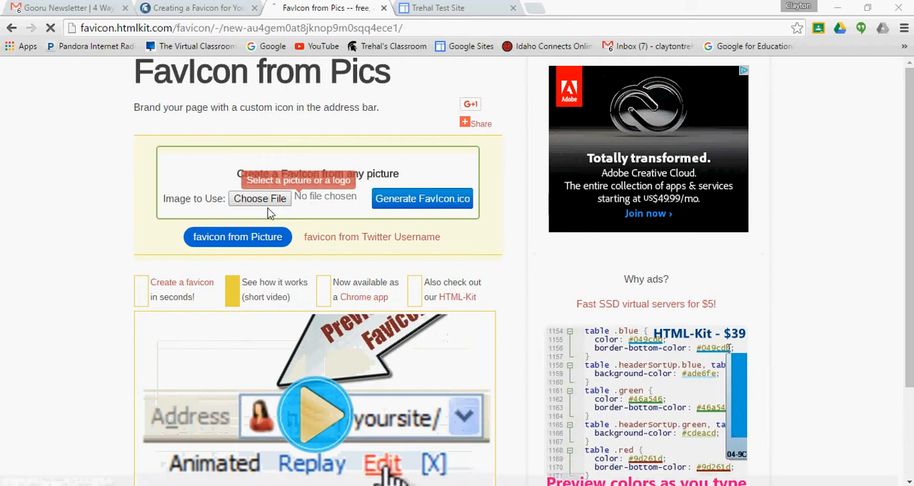
Try to choose the helmet datastream circle picture as the image to use
left_click(273, 200)
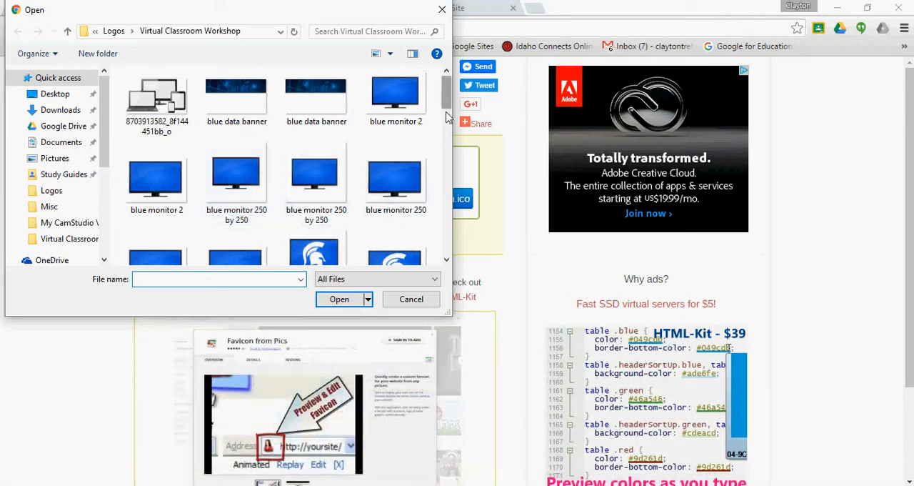
left_click_drag(446, 107, 443, 188)
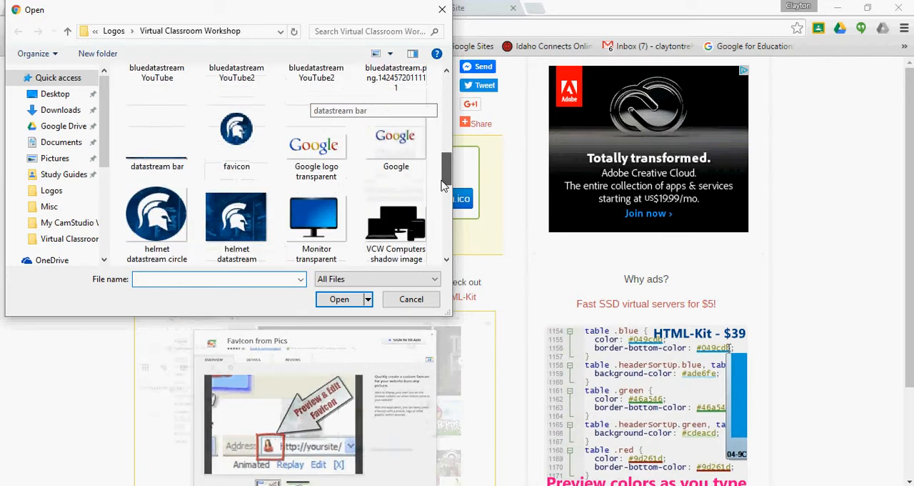
left_click(141, 213)
left_click(339, 299)
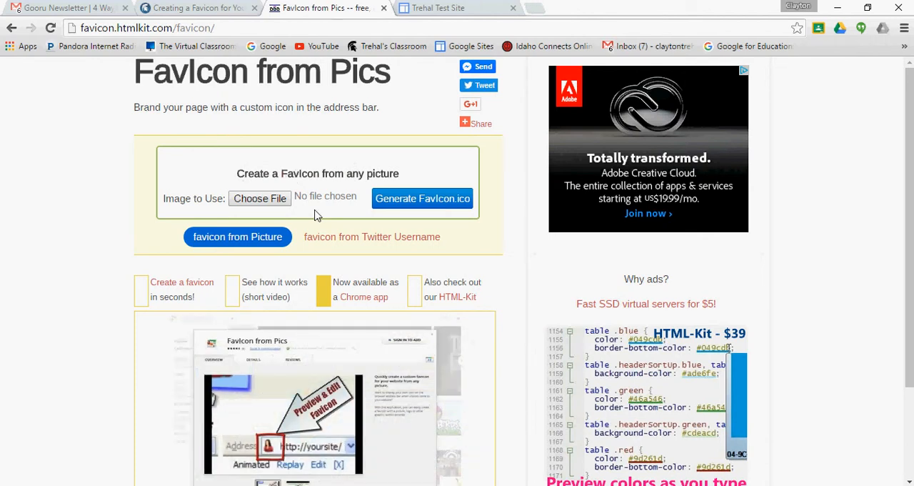
Choose the helmet datastream circle picture from the Virtual Classroom Workshop folder and generate the favicon from it
left_click(277, 205)
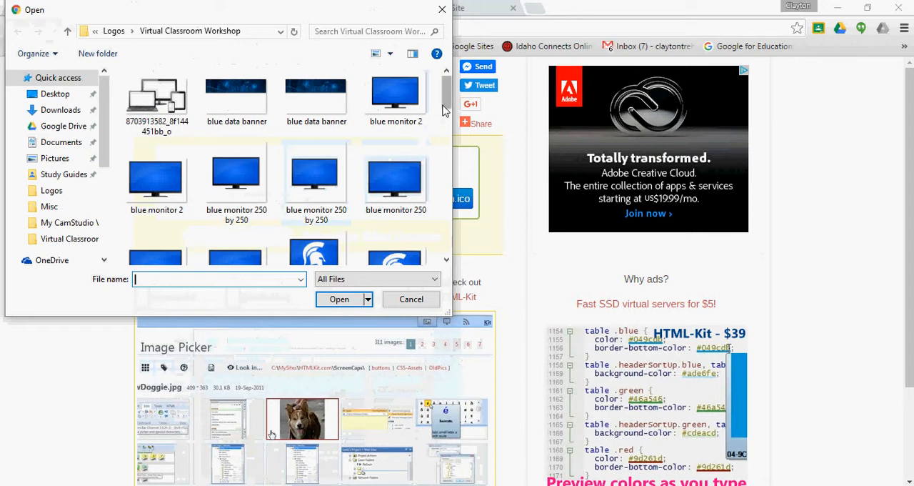
left_click_drag(443, 109, 448, 190)
left_click(150, 208)
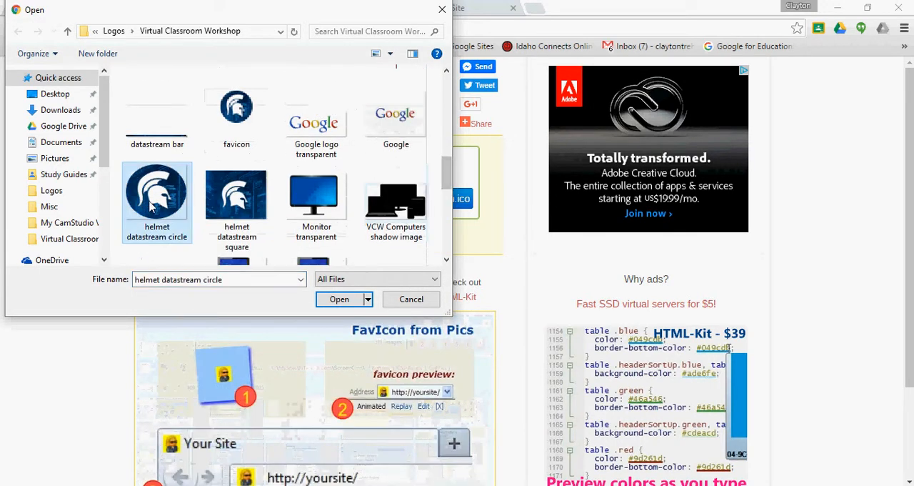
left_click(333, 300)
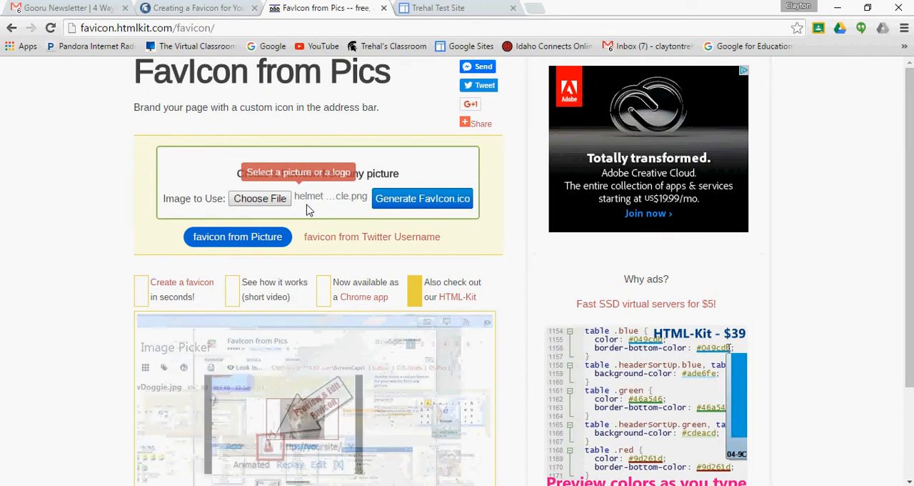
left_click(398, 207)
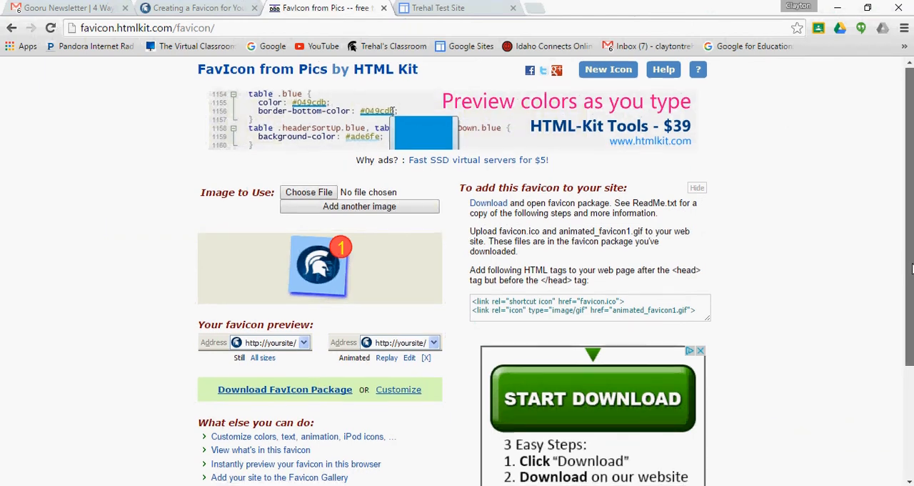
Customize the generated favicon by applying a transparent background color
scroll(912, 266, "down", 2)
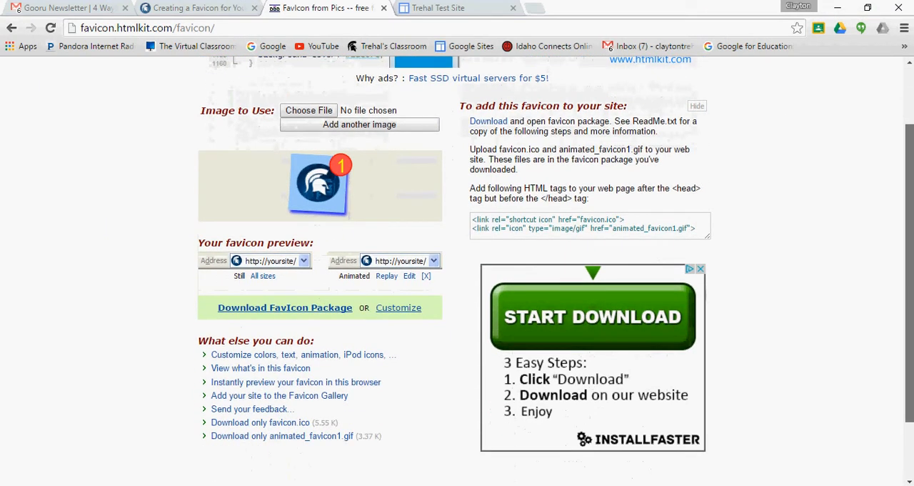
scroll(352, 66, "down", 1)
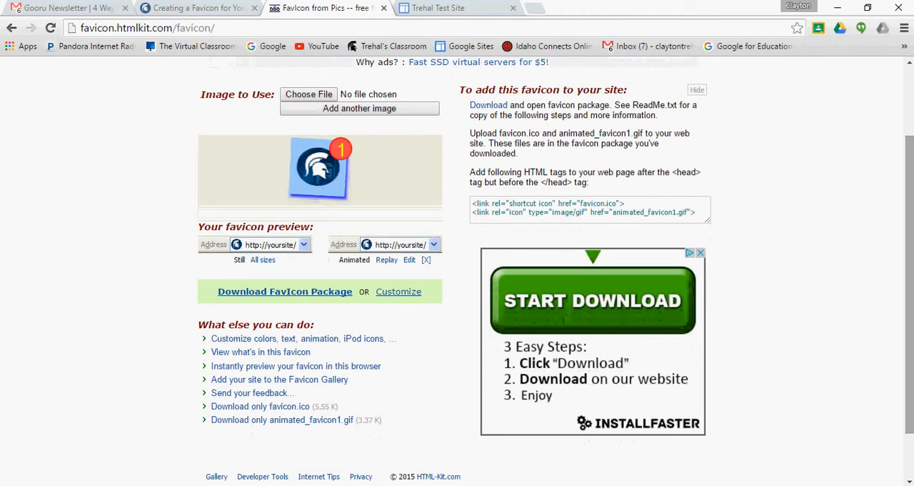
left_click(415, 298)
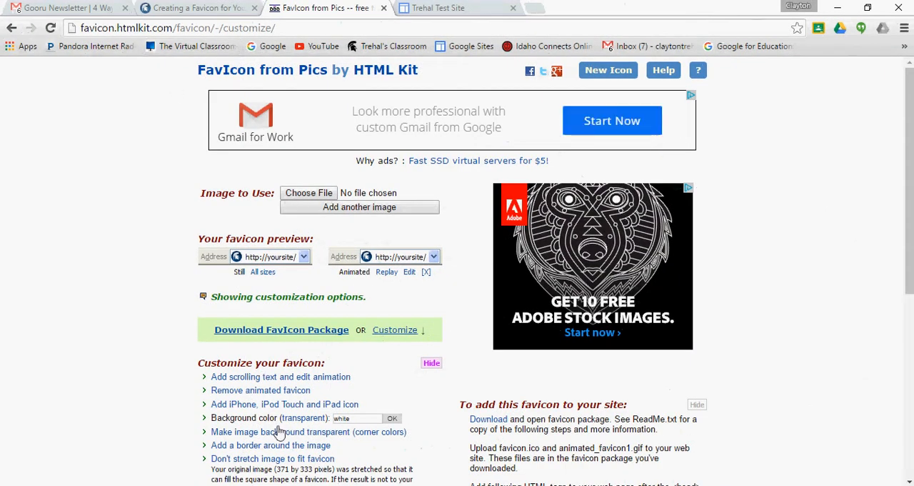
left_click(296, 422)
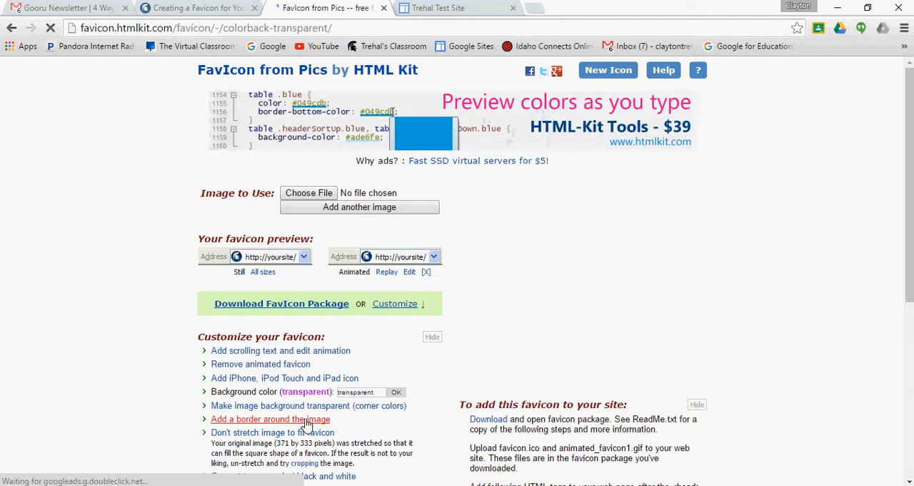
left_click(395, 393)
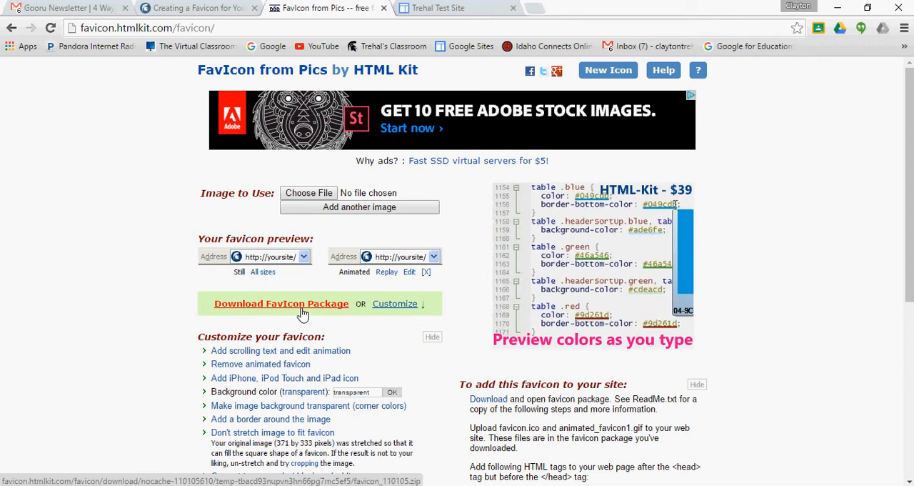
Open the favicon.ico-only download and start saving its image into the Logos folder
left_click_drag(910, 236, 903, 330)
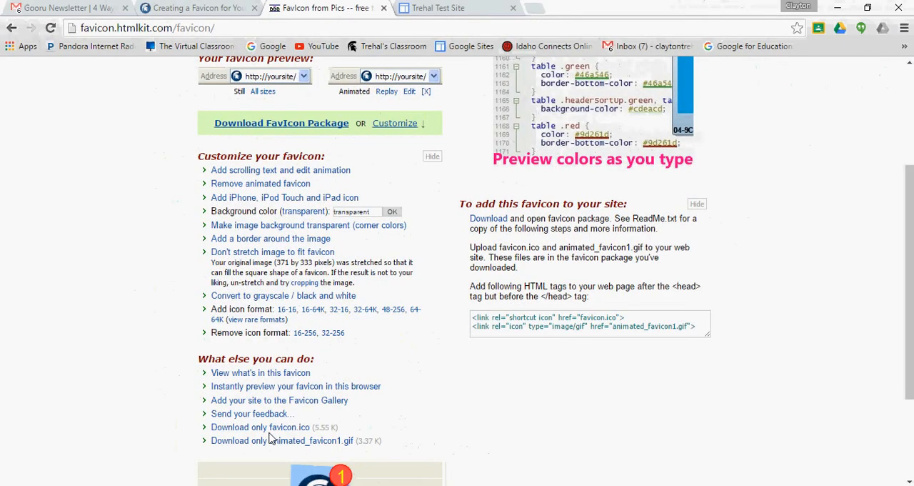
left_click(269, 431)
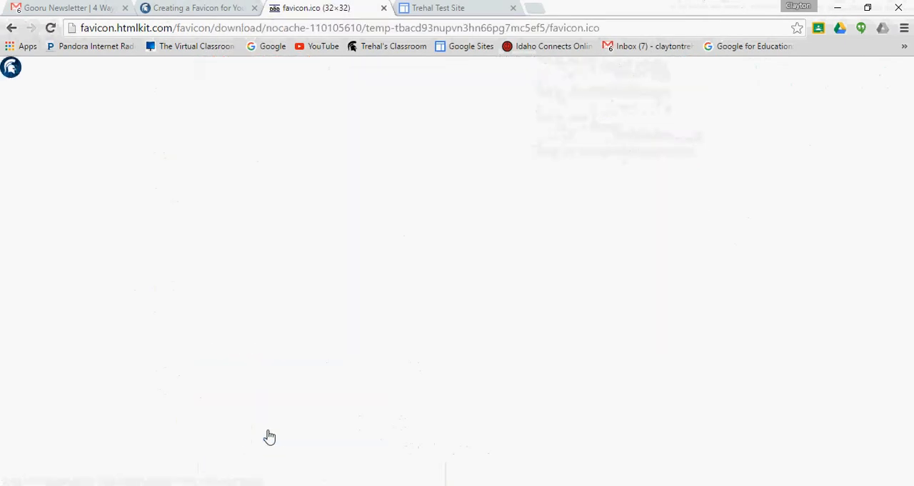
right_click(17, 78)
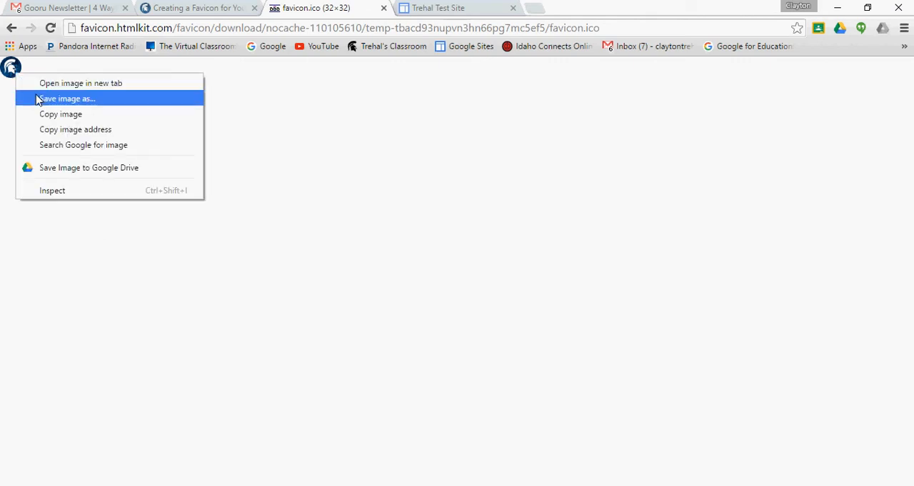
left_click(38, 98)
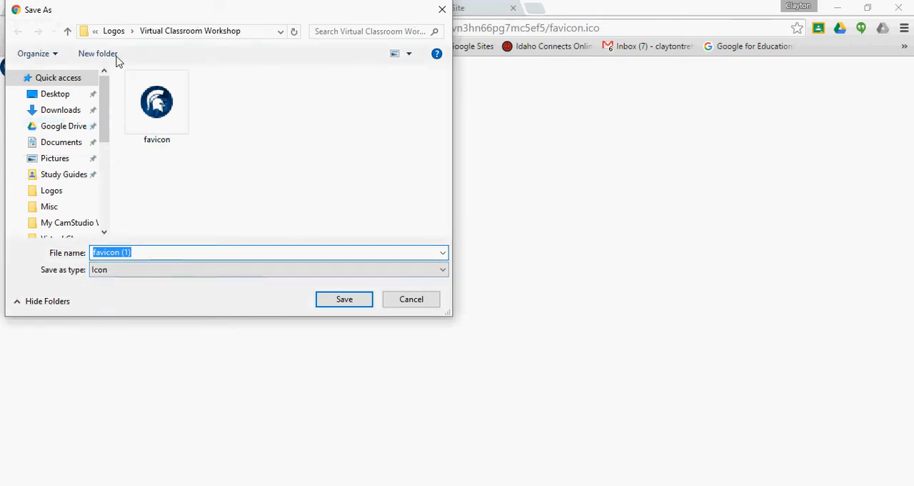
left_click(115, 32)
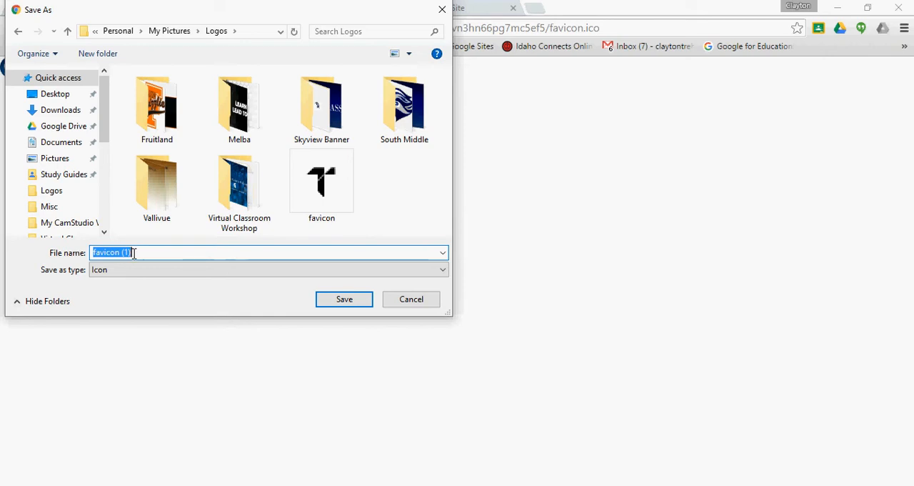
Name the image favicon.ico and save it, replacing the existing file in the Logos folder
left_click(132, 253)
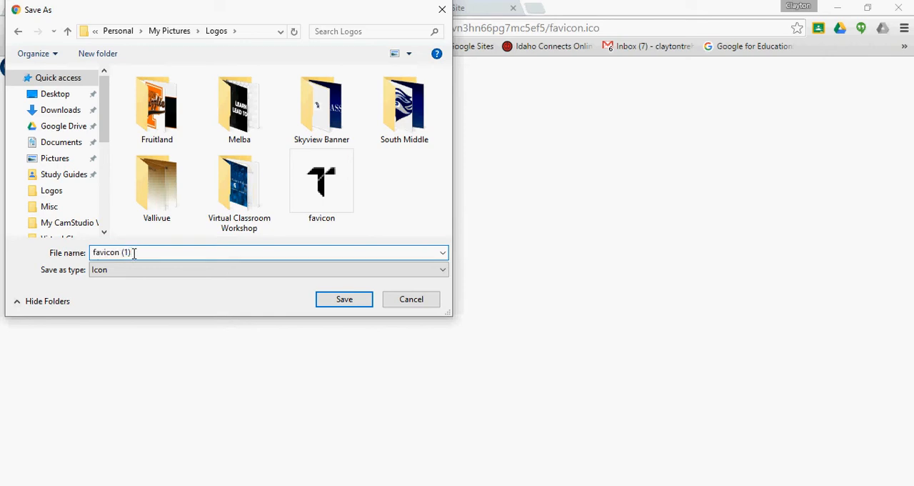
key("BackSpace")
key("BackSpace")
key("BackSpace")
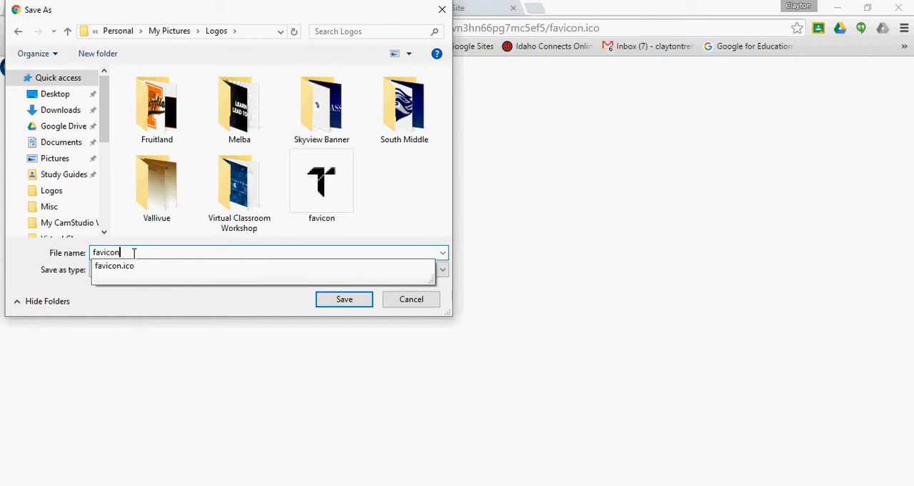
left_click(131, 266)
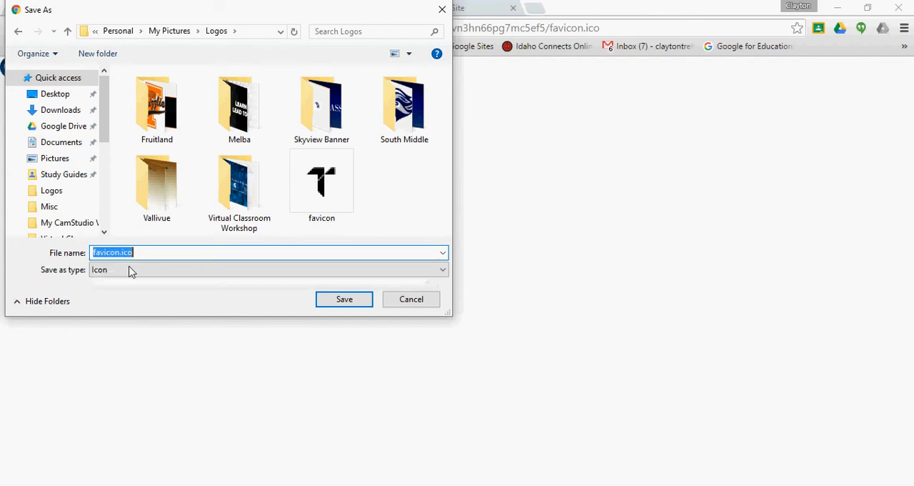
left_click(340, 303)
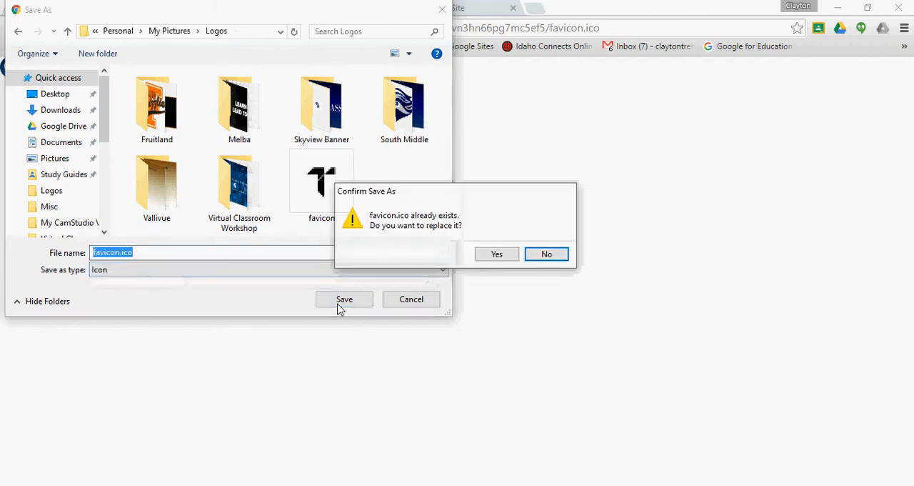
left_click(497, 255)
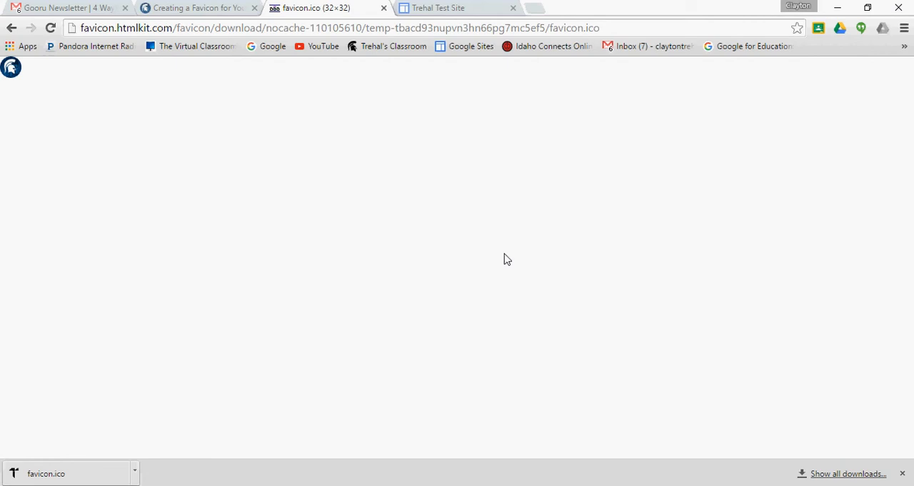
Switch to File Explorer, look for the saved favicon in the Logos folder, and close the window
left_click(351, 485)
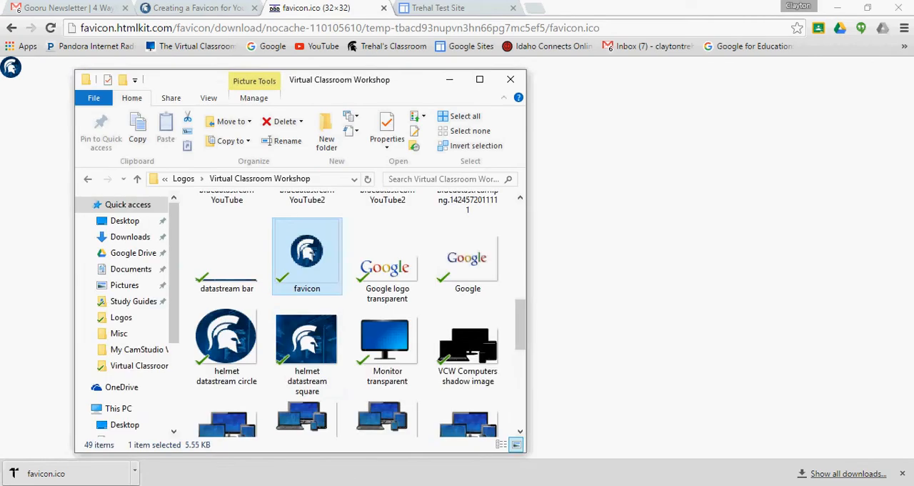
left_click(183, 179)
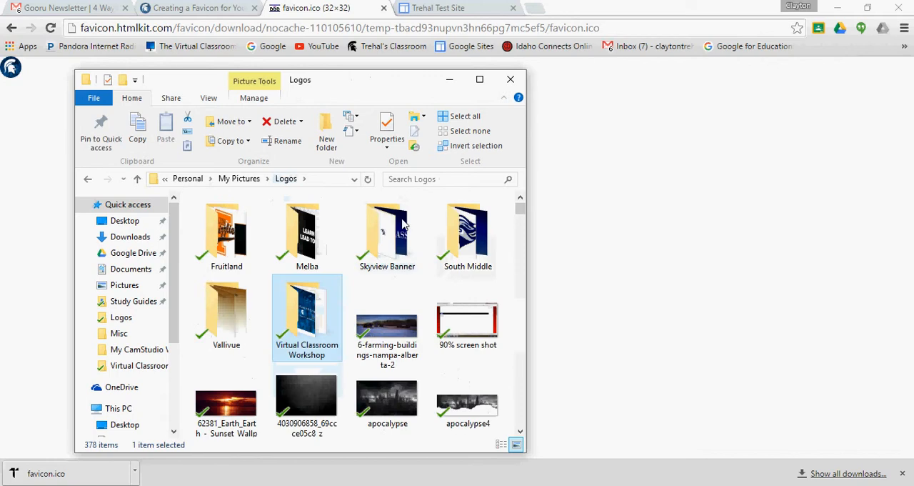
left_click(520, 433)
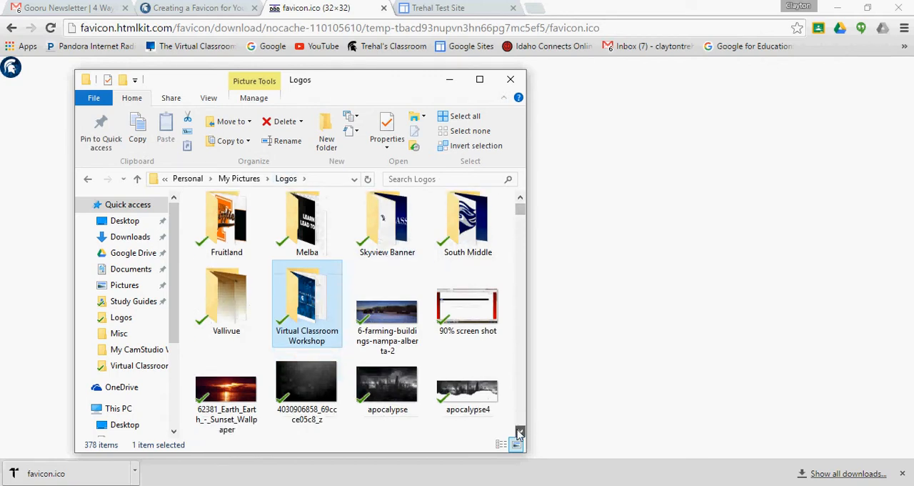
left_click_drag(520, 434, 519, 434)
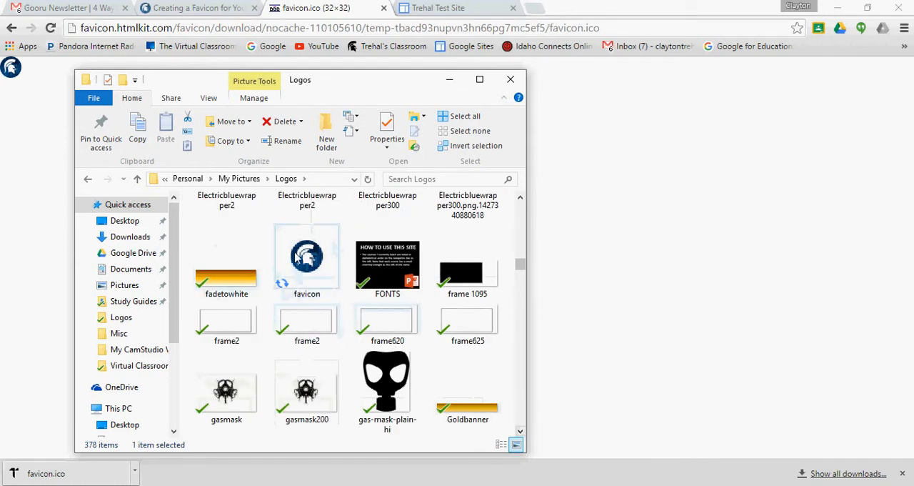
left_click(510, 80)
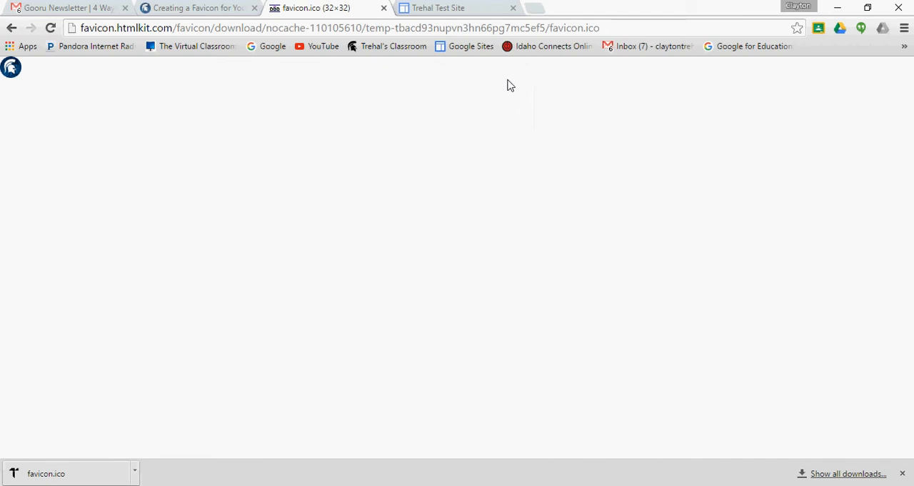
Switch to the Google test site and open its list of attachments in the site management settings
left_click(446, 8)
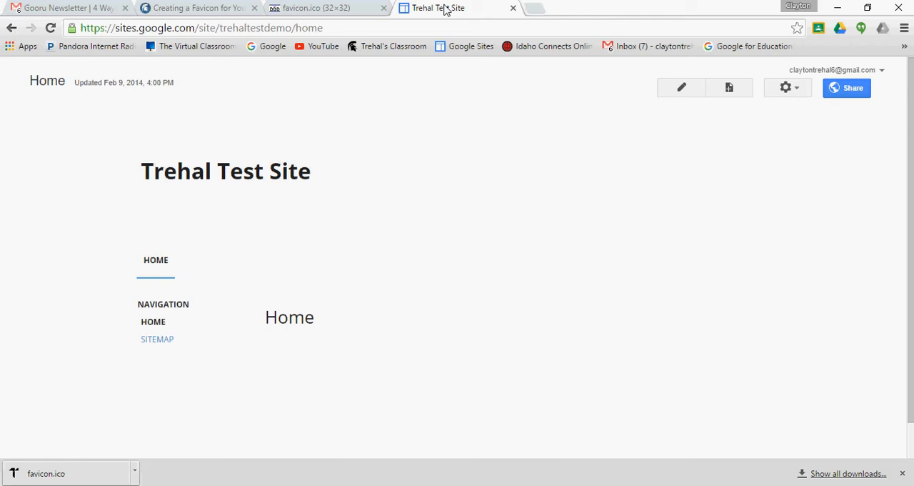
left_click(787, 89)
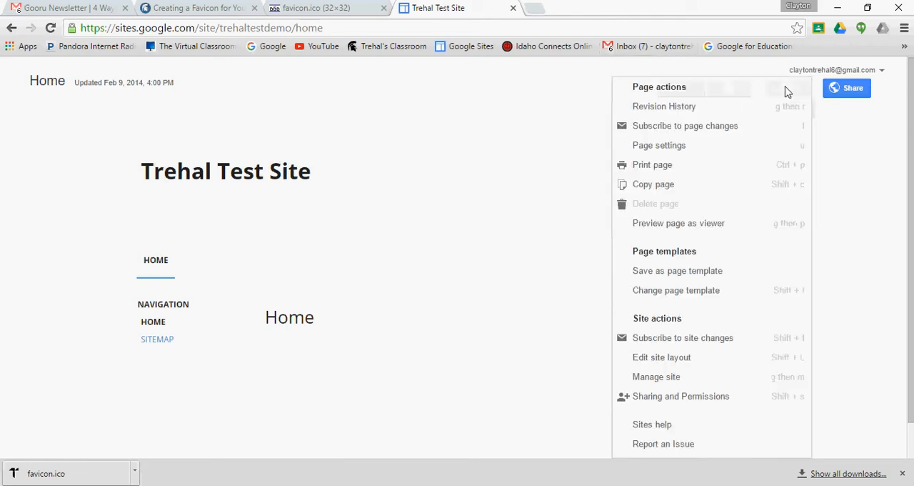
left_click(646, 379)
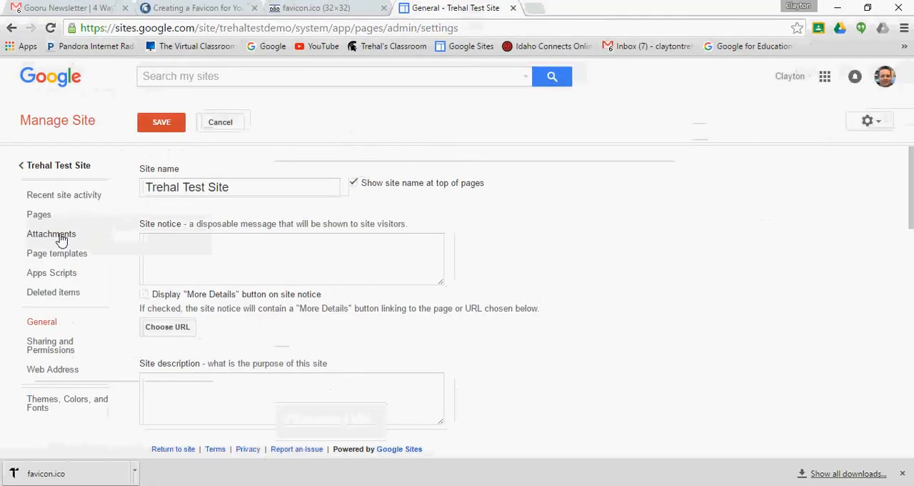
left_click(61, 239)
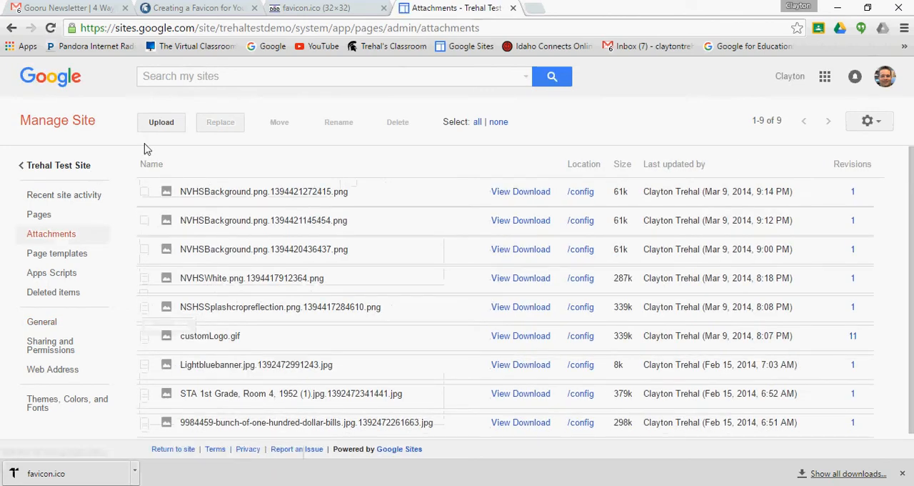
Upload favicon.ico from the Logos folder to the site's attachments
left_click(161, 129)
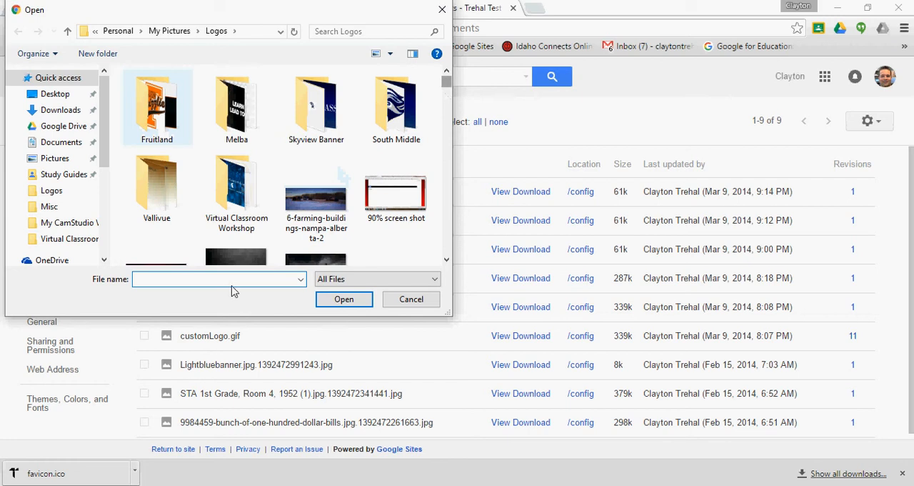
type("fav")
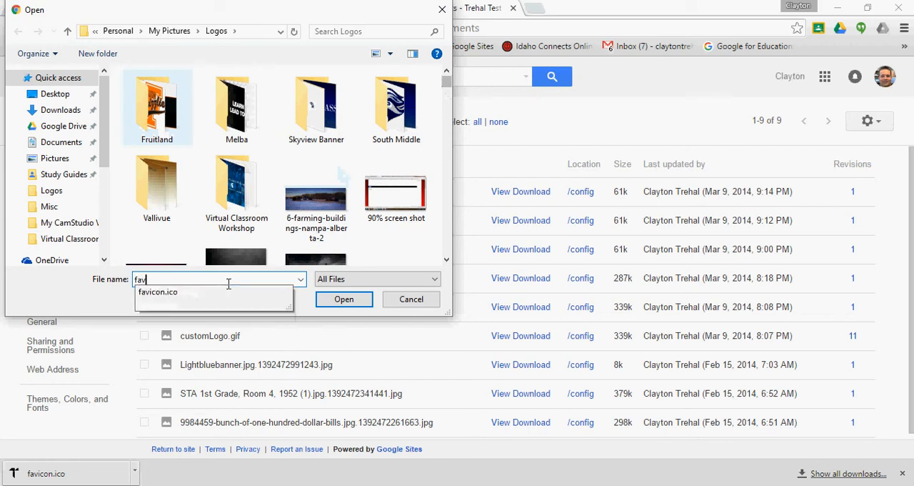
left_click(212, 293)
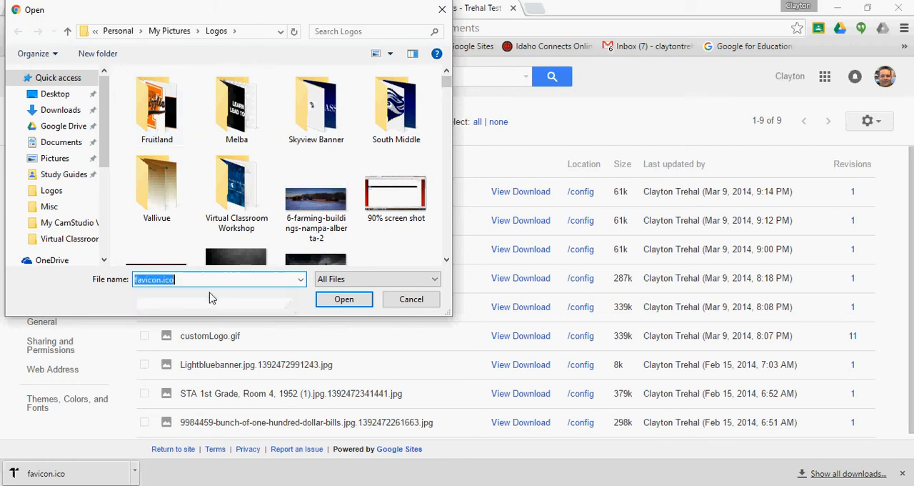
left_click(343, 299)
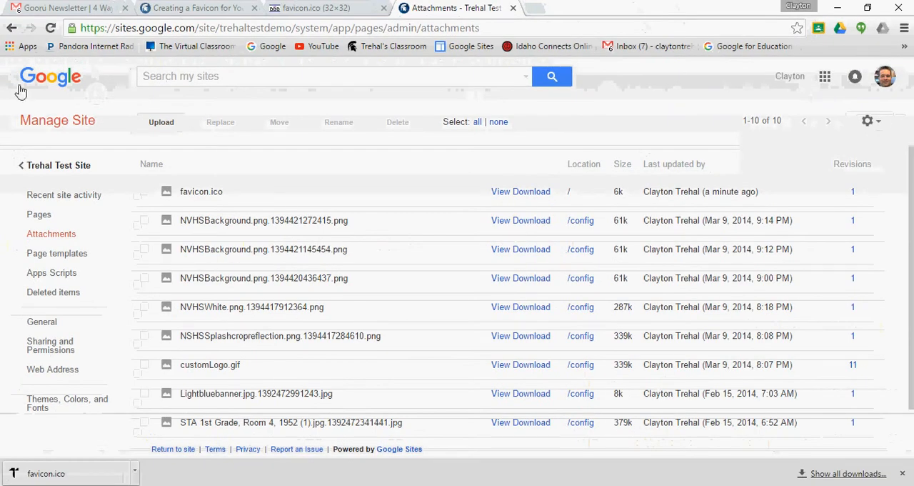
Return to the test site's home page to check its favicon, and go back to the opened favicon.ico image
left_click(35, 165)
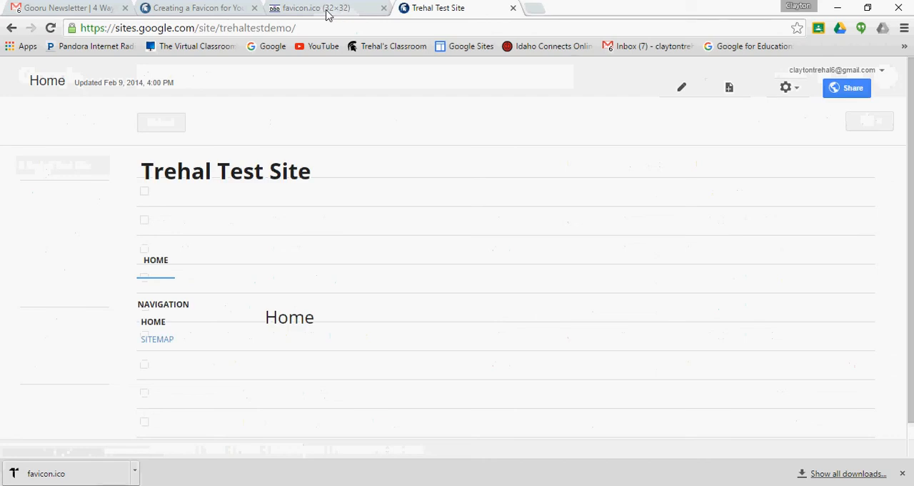
left_click(327, 10)
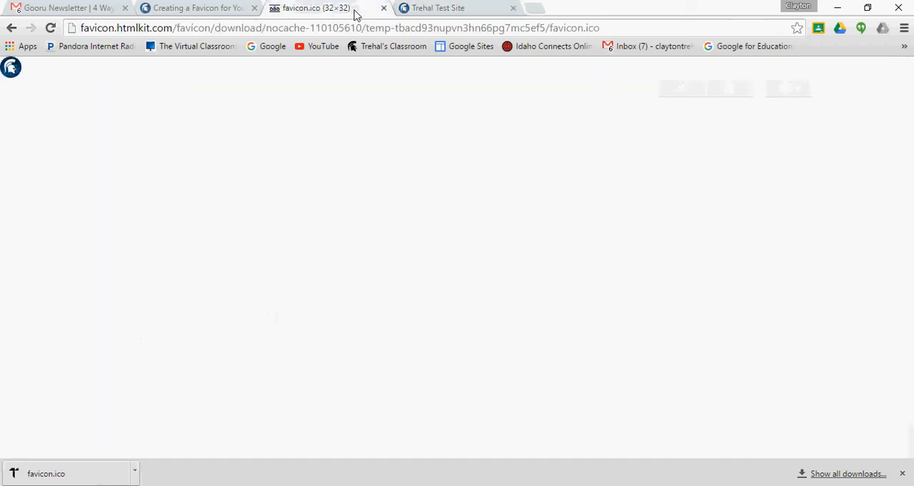